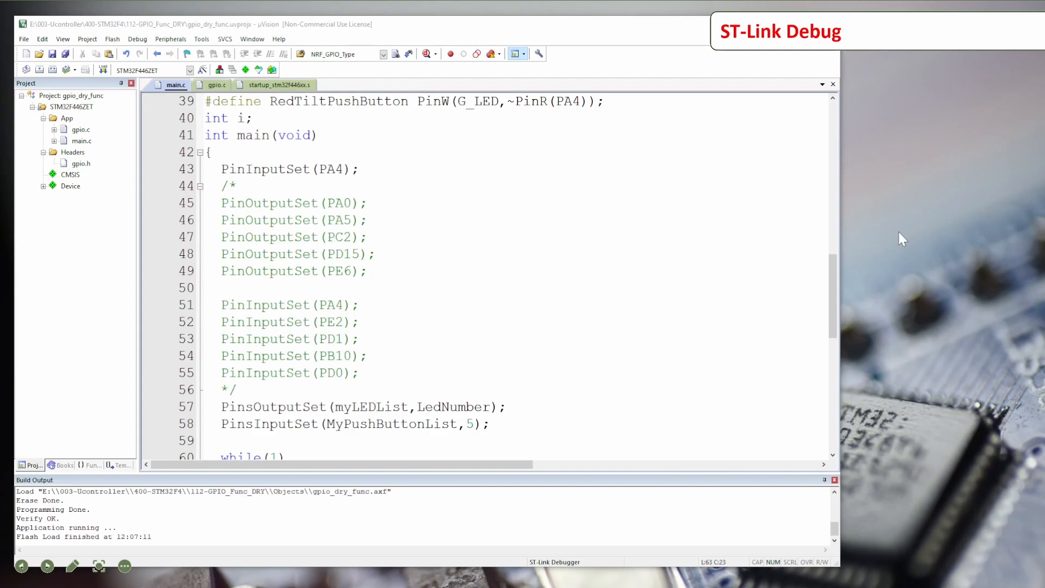
Change the pin in the first PinInputSet call inside main() to PA14
{"action": "scroll", "coordinate": [485, 275], "scroll_direction": "up", "scroll_amount": 1}
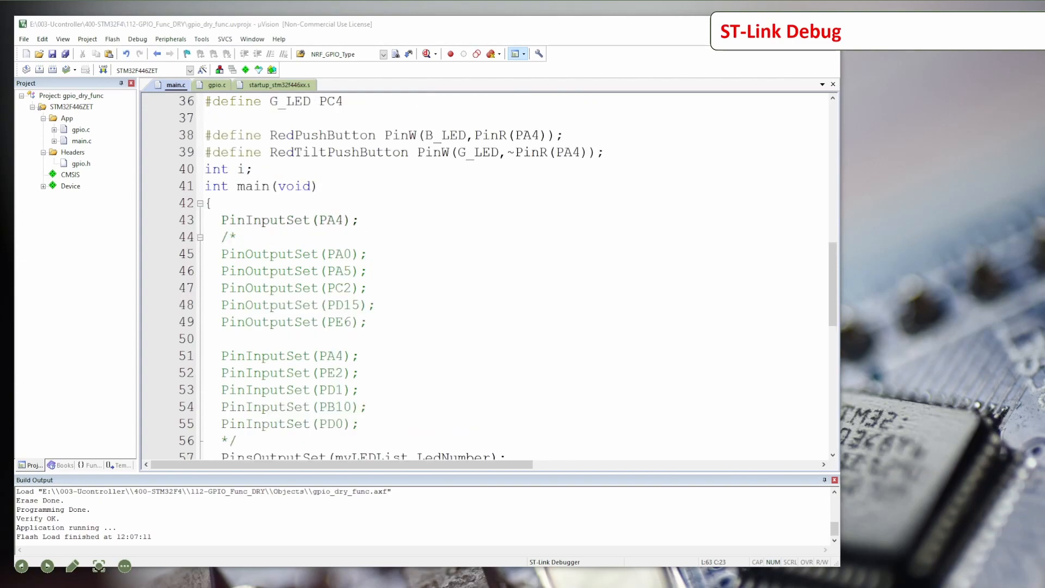
{"action": "scroll", "coordinate": [484, 275], "scroll_direction": "up", "scroll_amount": 1}
{"action": "left_click", "coordinate": [327, 272]}
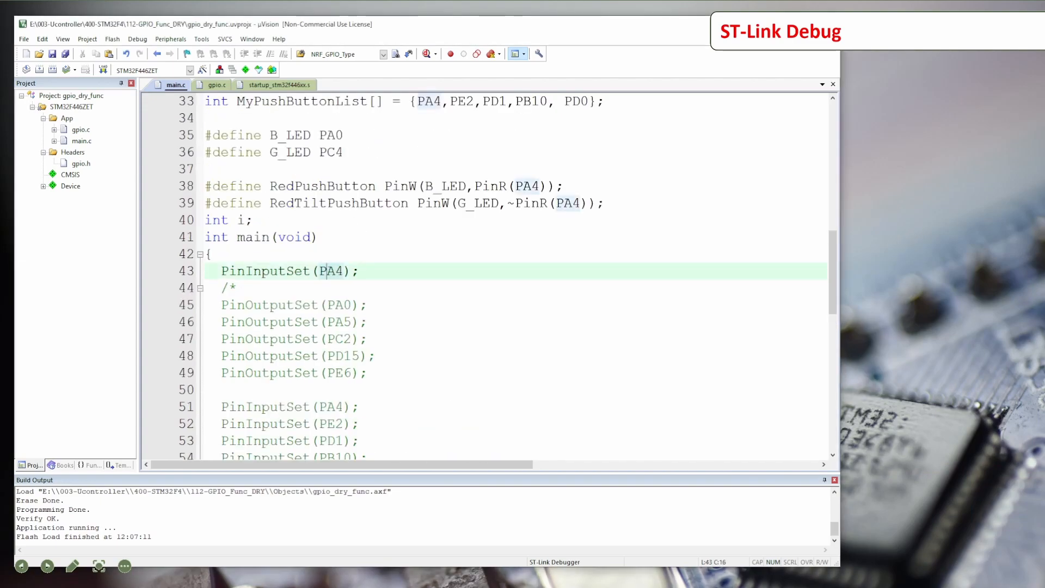
{"action": "type", "text": "1"}
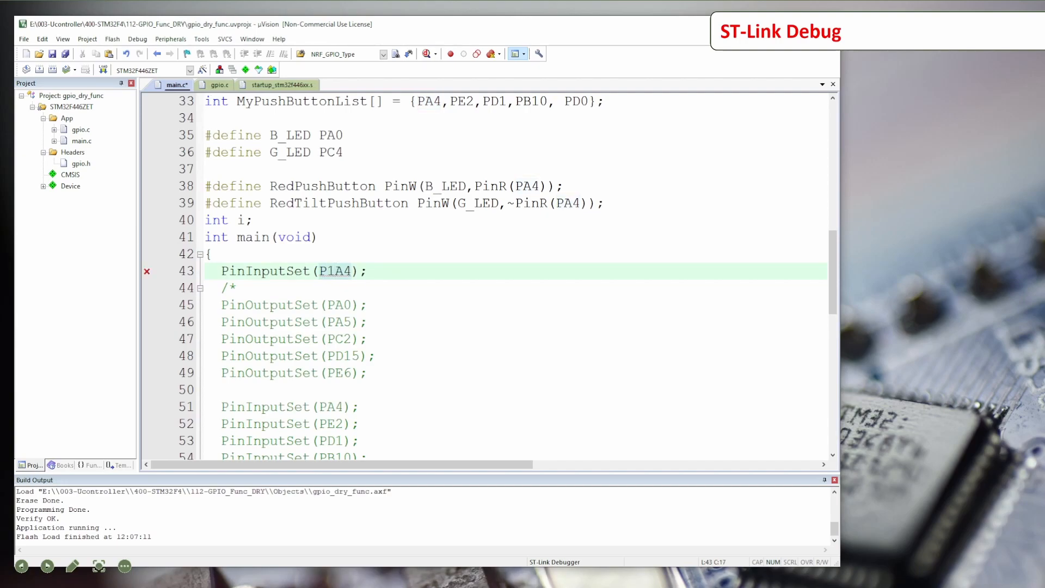
{"action": "key", "text": "BackSpace"}
{"action": "key", "text": "Right"}
{"action": "type", "text": "1"}
Check the ST-Link Debugger's driver settings in the target options for the detected SW device
{"action": "left_click", "coordinate": [203, 70]}
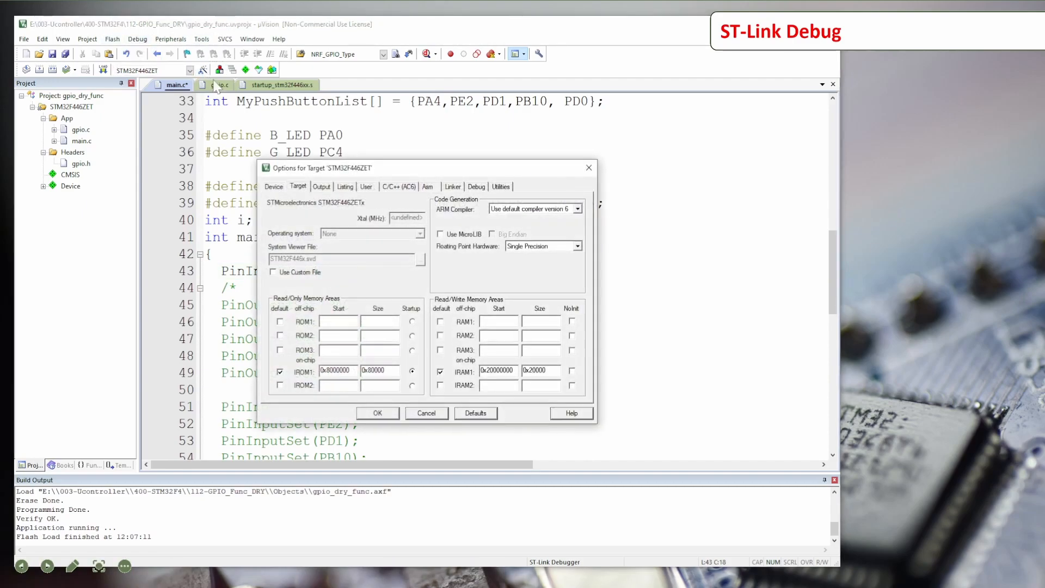
{"action": "left_click", "coordinate": [475, 188]}
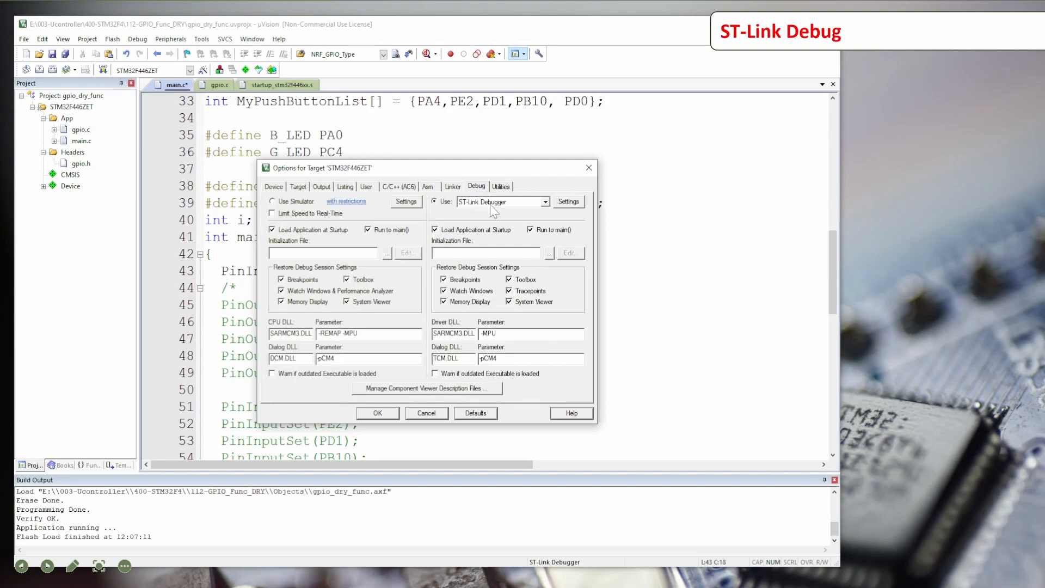
{"action": "left_click", "coordinate": [567, 203]}
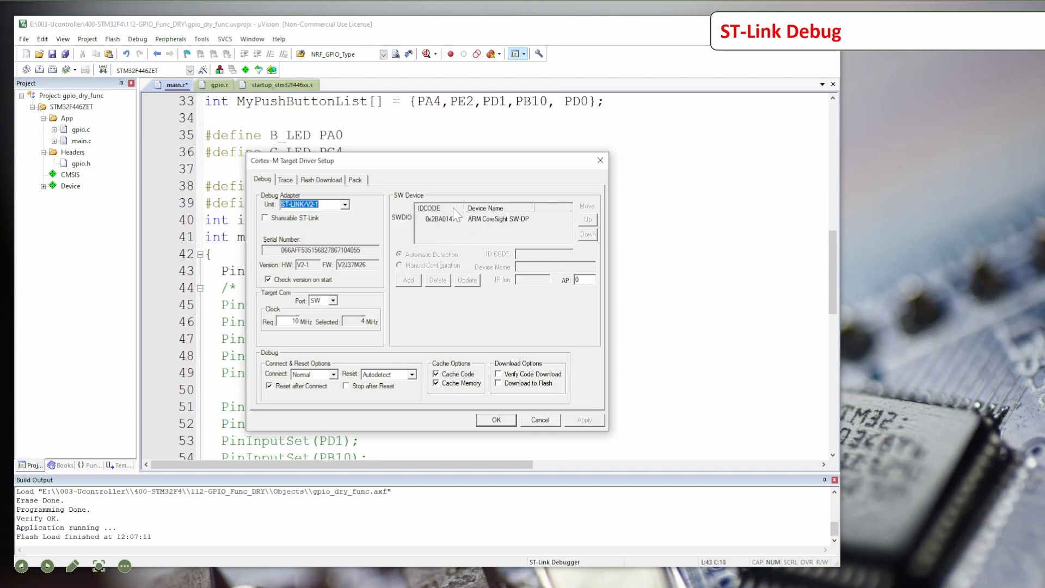
{"action": "left_click", "coordinate": [495, 420]}
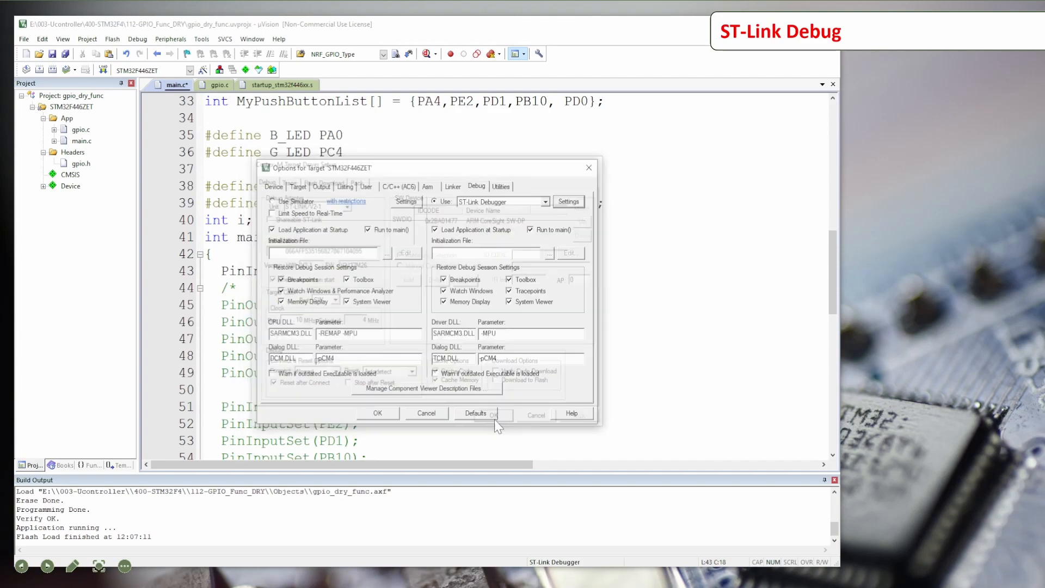
{"action": "left_click", "coordinate": [381, 414]}
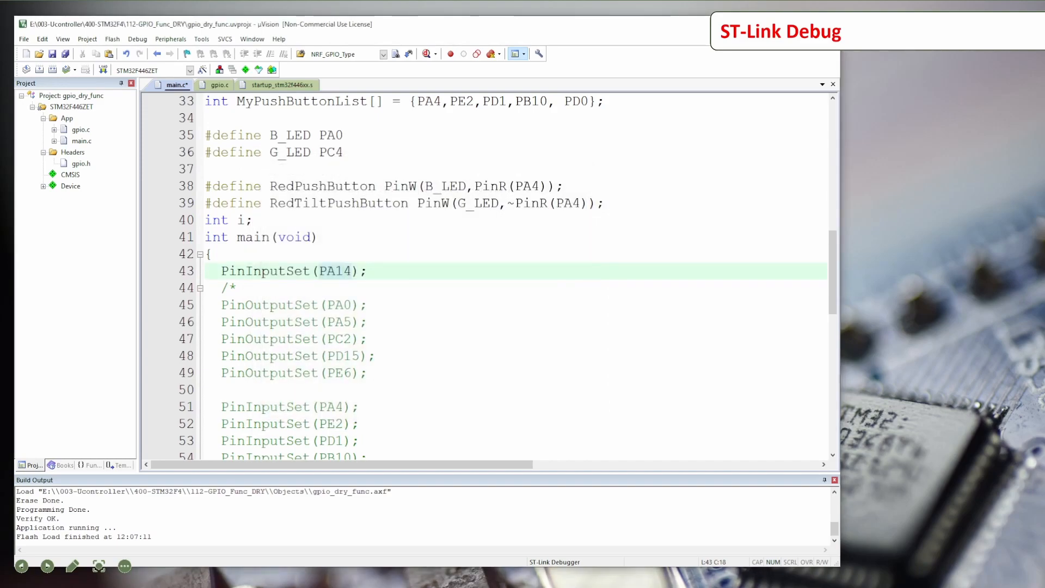
Save main.c, rebuild all target files and download the program to the microcontroller's flash
{"action": "scroll", "coordinate": [485, 272], "scroll_direction": "down", "scroll_amount": 2}
{"action": "scroll", "coordinate": [484, 272], "scroll_direction": "up", "scroll_amount": 1}
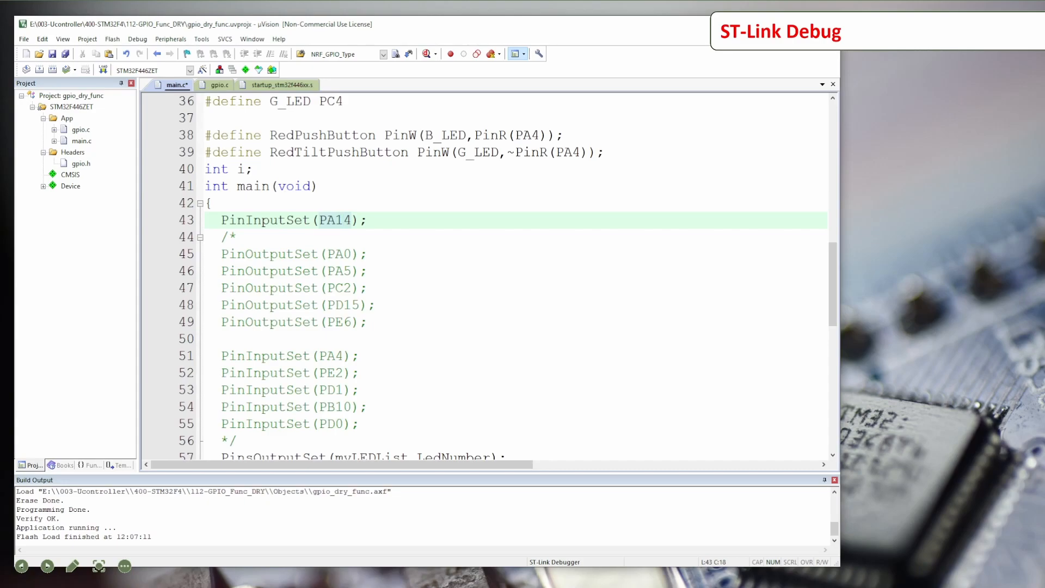
{"action": "scroll", "coordinate": [485, 272], "scroll_direction": "down", "scroll_amount": 7}
{"action": "scroll", "coordinate": [485, 272], "scroll_direction": "up", "scroll_amount": 6}
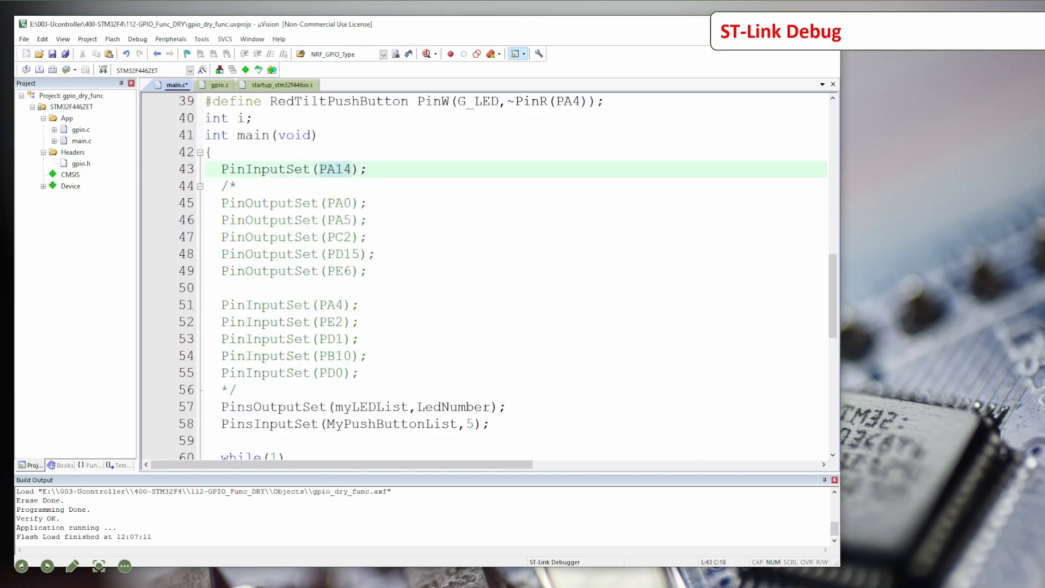
{"action": "scroll", "coordinate": [485, 272], "scroll_direction": "up", "scroll_amount": 4}
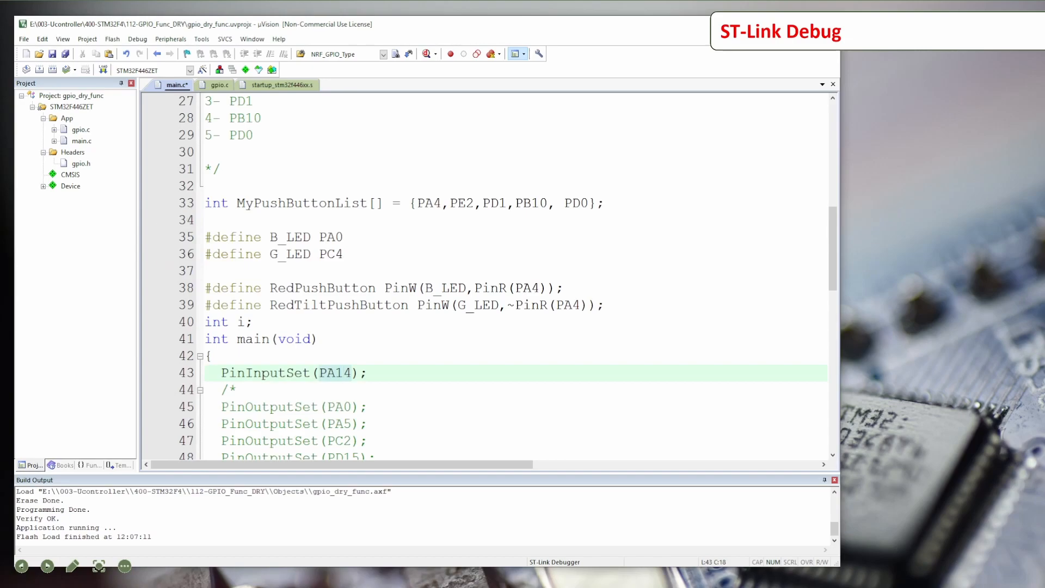
{"action": "key", "text": "ctrl+s"}
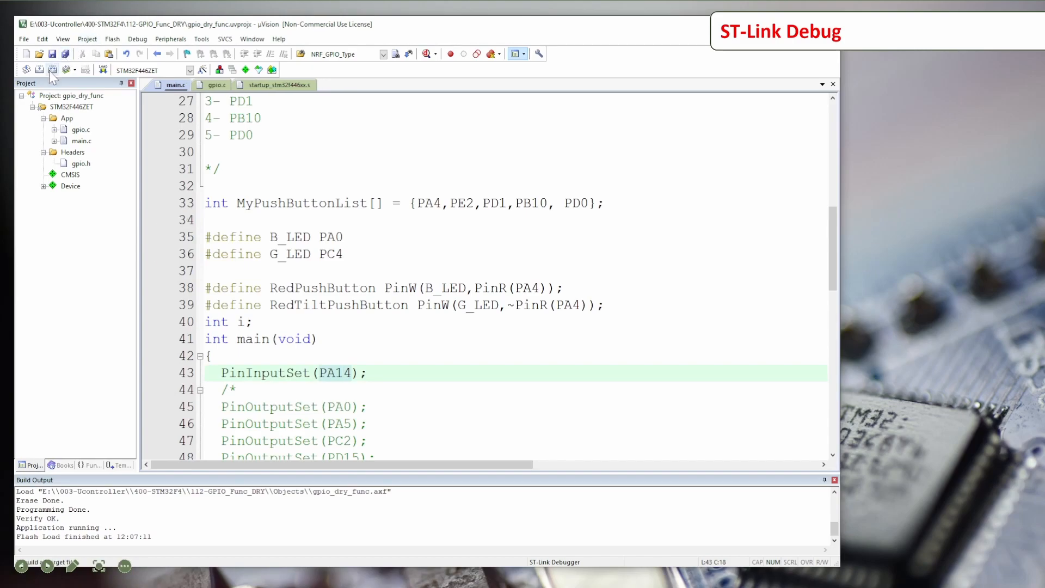
{"action": "left_click", "coordinate": [52, 70]}
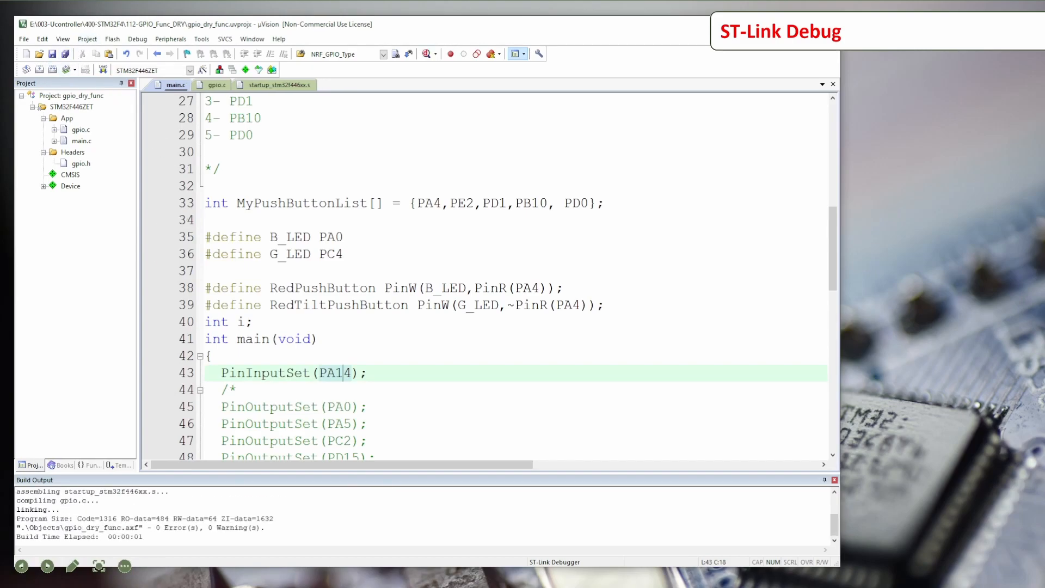
{"action": "left_click", "coordinate": [104, 70]}
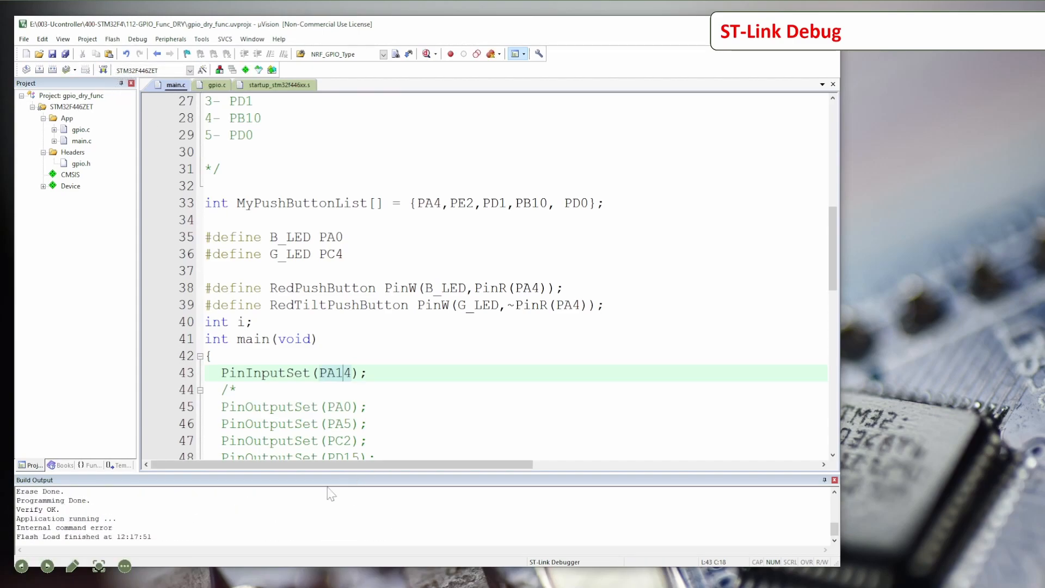
Enlarge the window to highlight the "Internal command error" line in the build output, and restore the window's size
{"action": "left_click", "coordinate": [802, 24]}
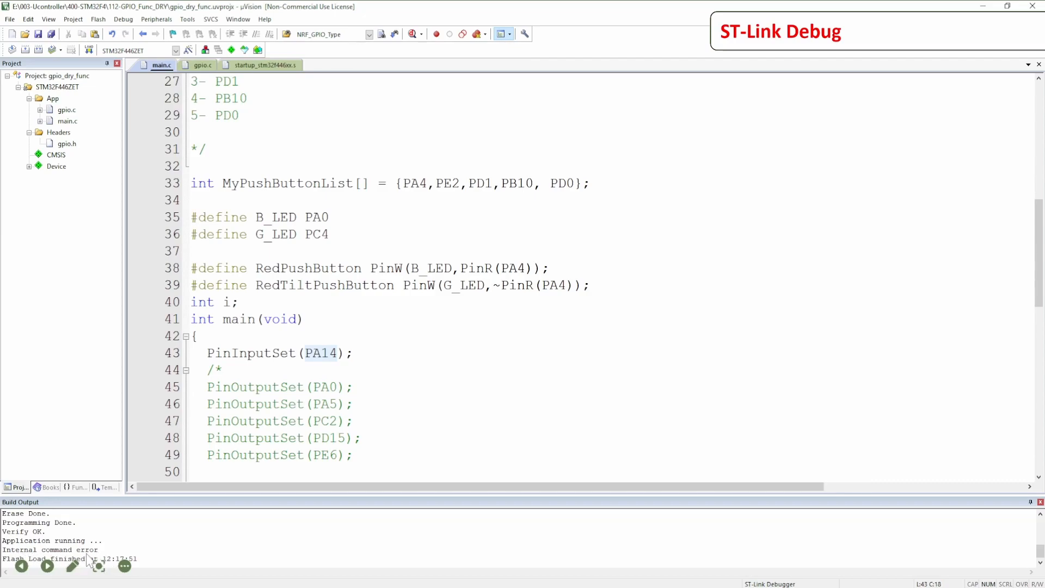
{"action": "left_click", "coordinate": [88, 552]}
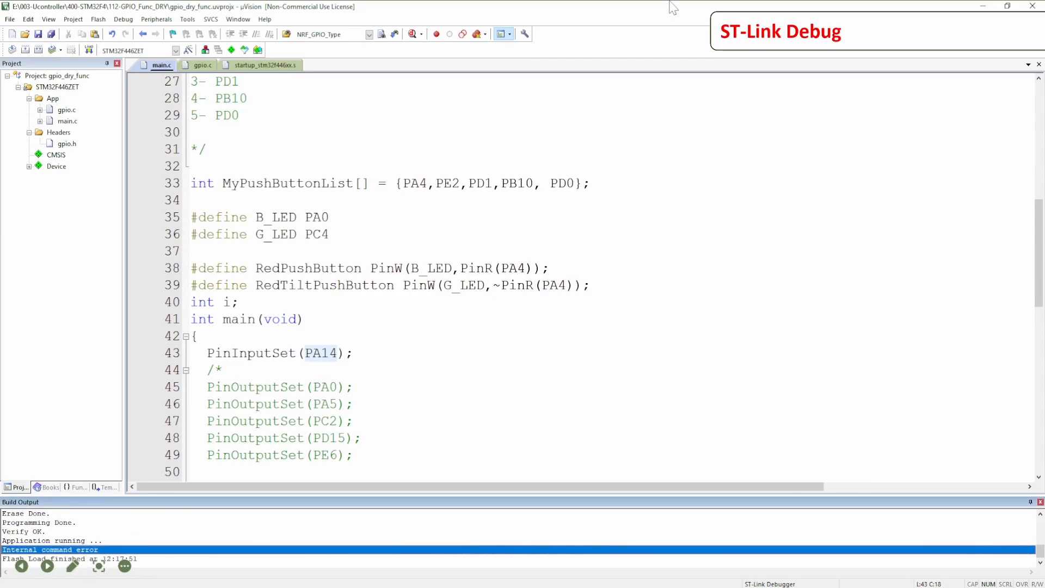
{"action": "left_click", "coordinate": [1008, 5]}
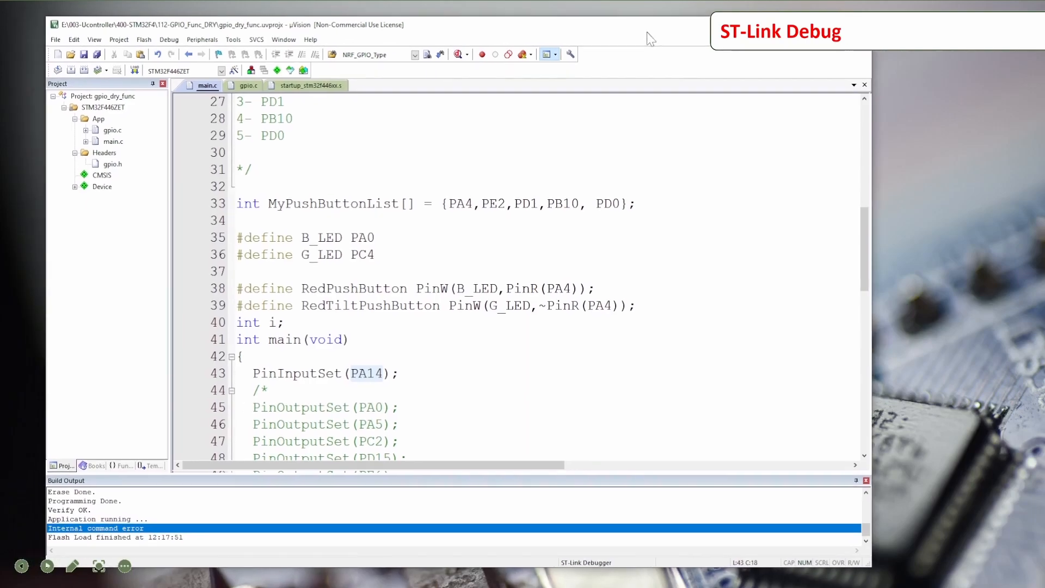
{"action": "left_click_drag", "start_coordinate": [612, 41], "coordinate": [619, 37]}
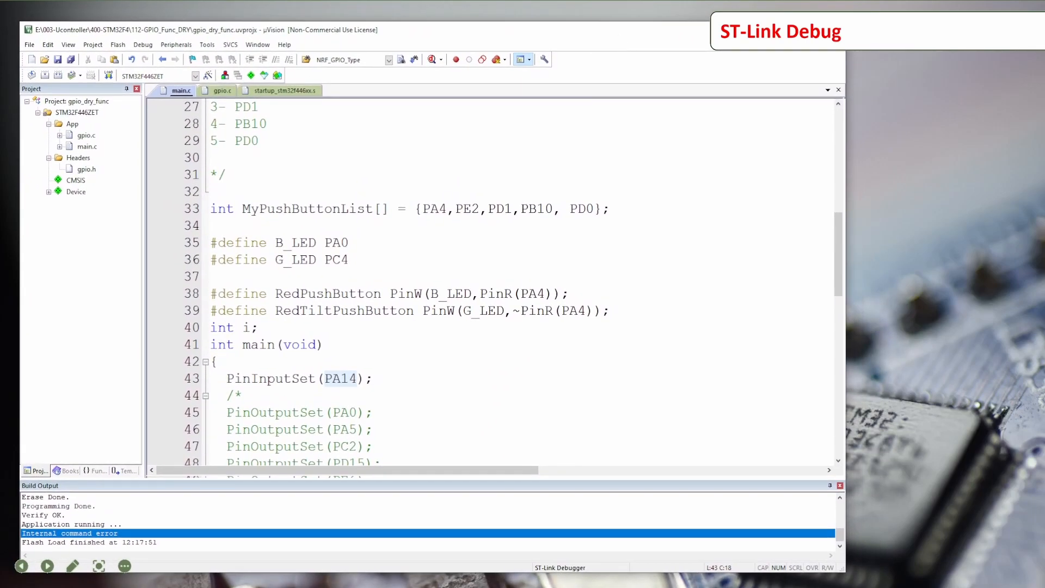
Recheck the SW device detection in the ST-Link Debugger's driver settings, and close the target options
{"action": "scroll", "coordinate": [493, 283], "scroll_direction": "down", "scroll_amount": 1}
{"action": "scroll", "coordinate": [493, 283], "scroll_direction": "down", "scroll_amount": 5}
{"action": "scroll", "coordinate": [492, 283], "scroll_direction": "up", "scroll_amount": 3}
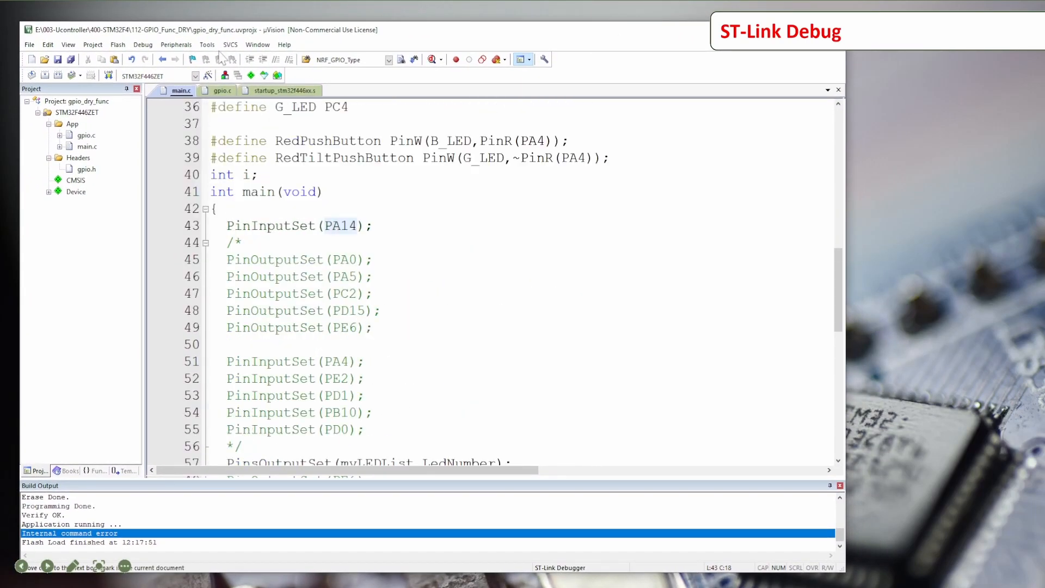
{"action": "left_click", "coordinate": [208, 76]}
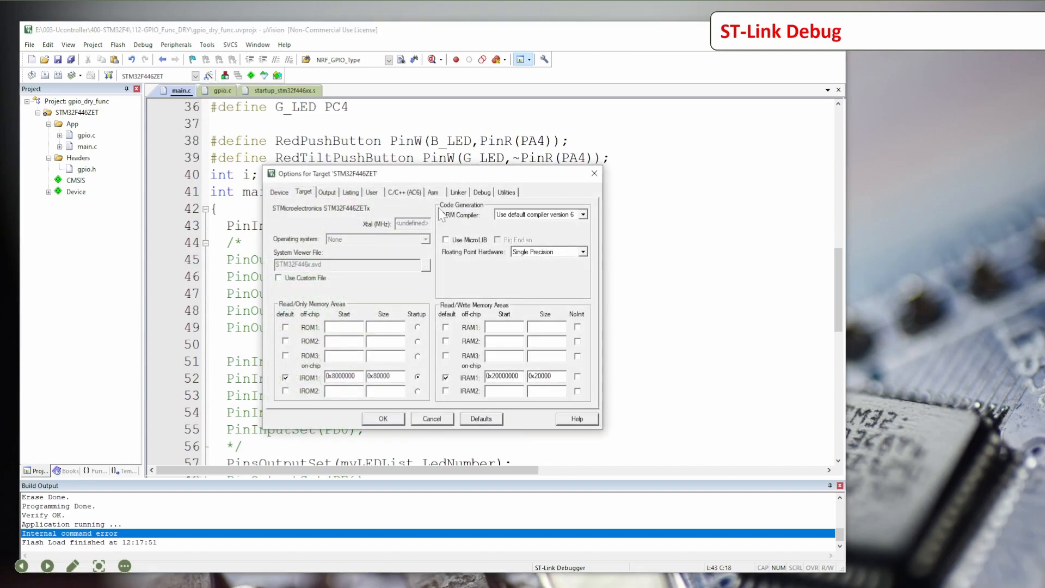
{"action": "left_click", "coordinate": [483, 193]}
{"action": "left_click", "coordinate": [577, 207]}
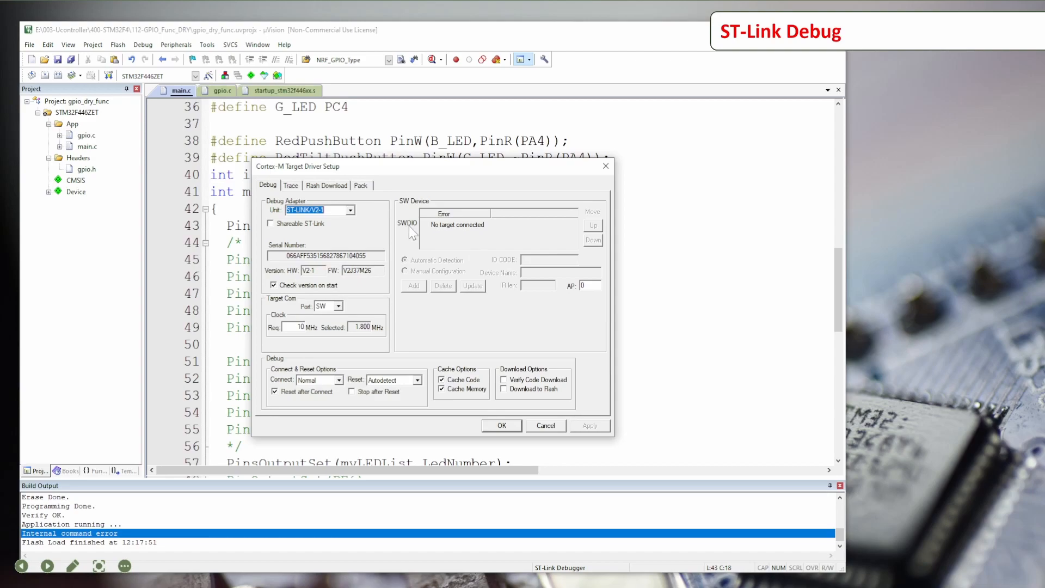
{"action": "left_click", "coordinate": [606, 166]}
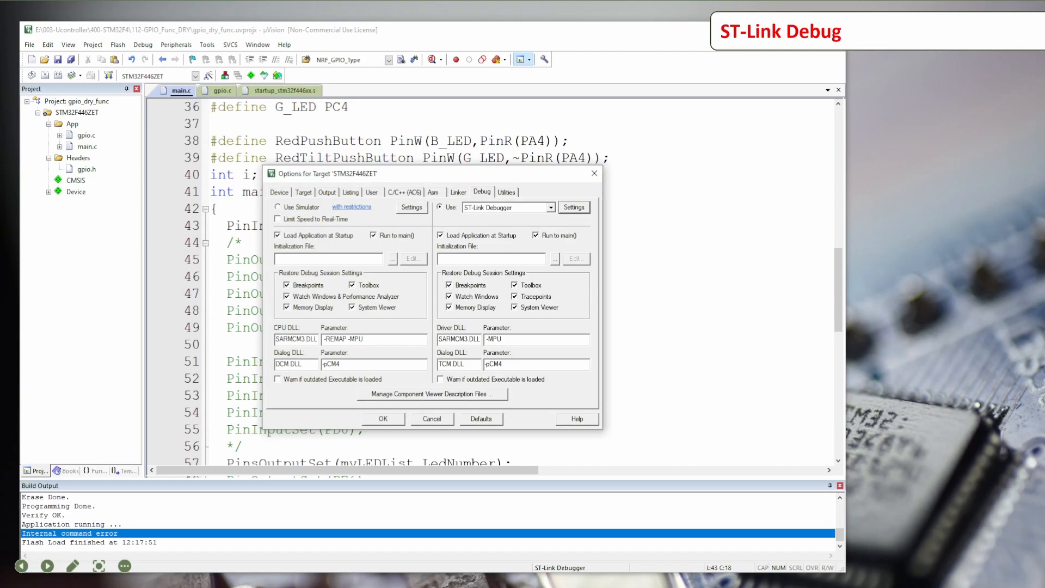
{"action": "left_click", "coordinate": [595, 173]}
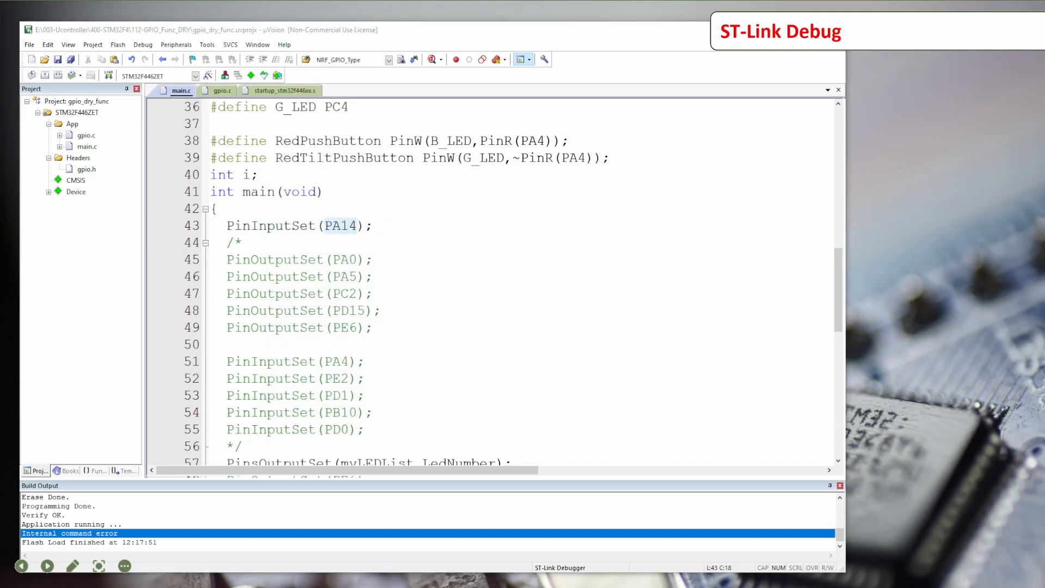
Bring STM32 ST-LINK Utility over the code and try to connect to the target
{"action": "left_click_drag", "start_coordinate": [1044, 111], "coordinate": [575, 122]}
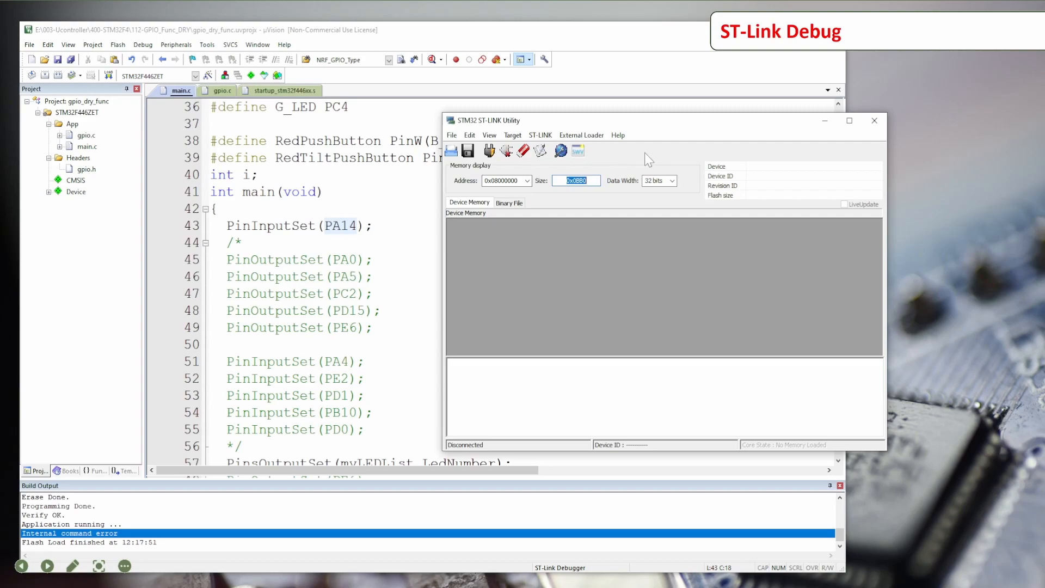
{"action": "left_click", "coordinate": [493, 155]}
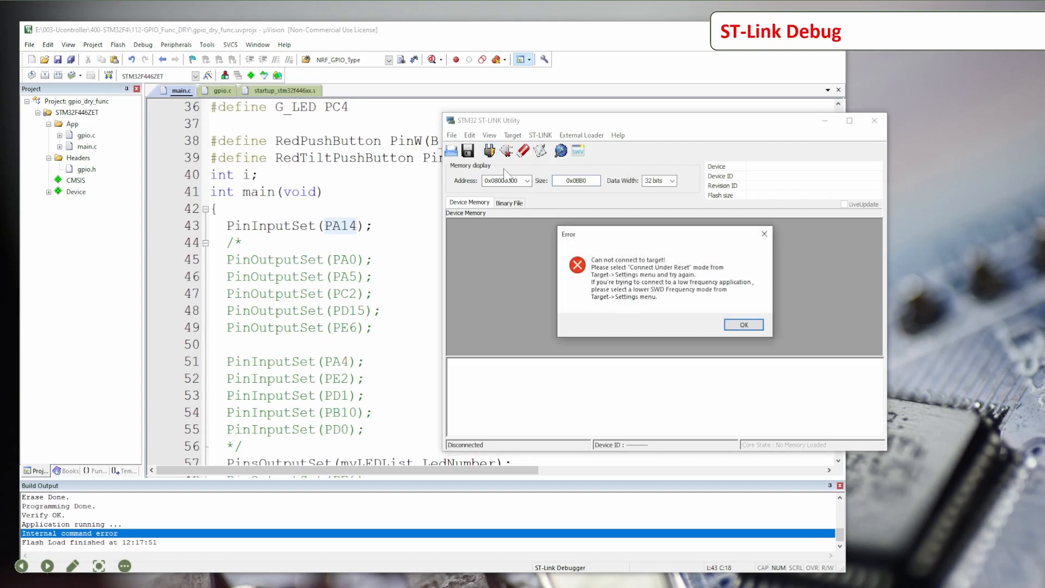
{"action": "left_click", "coordinate": [743, 325]}
Set the target connection mode to Connect Under Reset and apply it to connect to the chip
{"action": "left_click", "coordinate": [512, 136]}
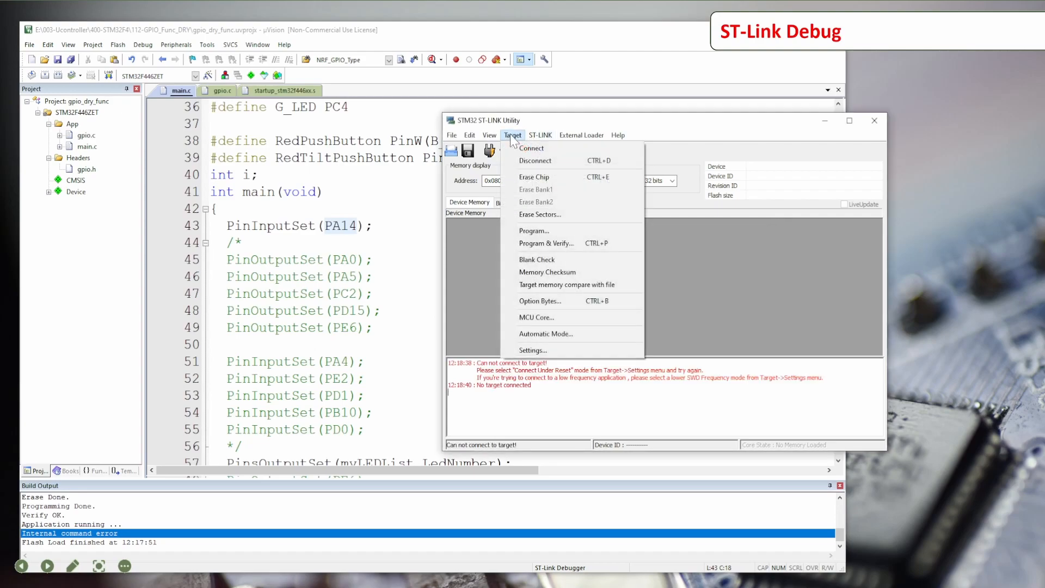
{"action": "left_click", "coordinate": [524, 350]}
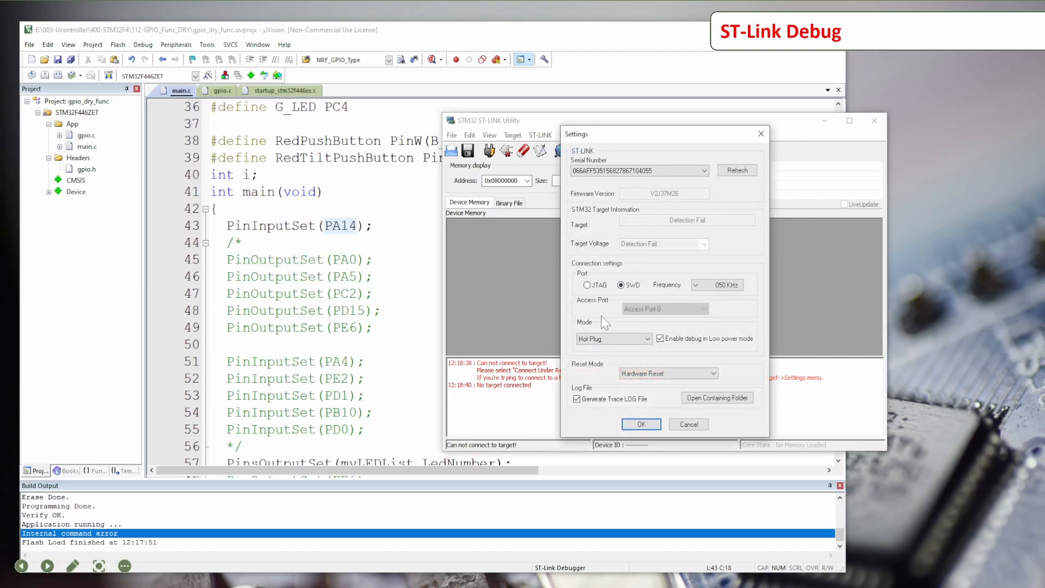
{"action": "left_click", "coordinate": [626, 339]}
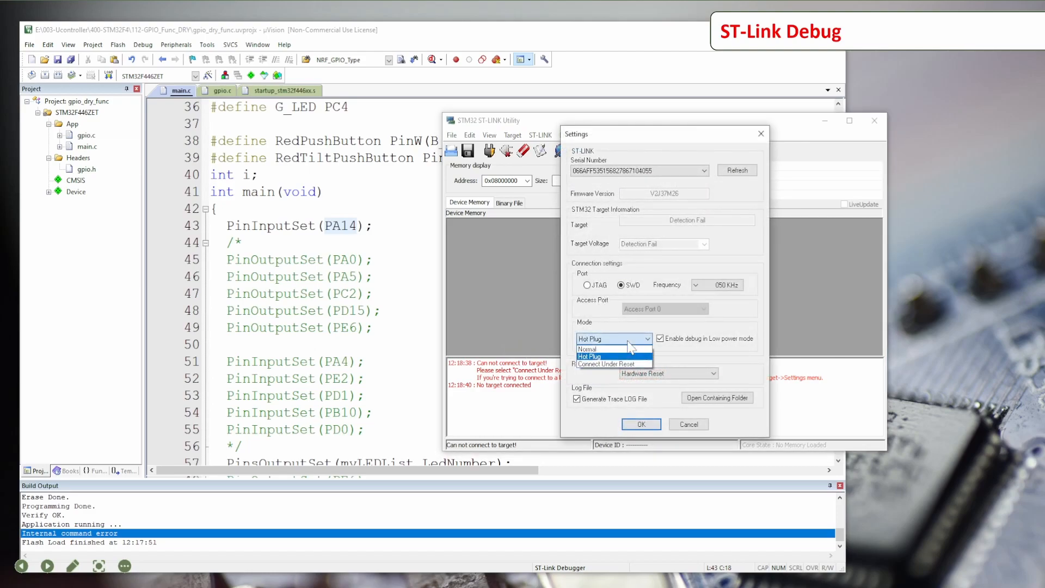
{"action": "left_click", "coordinate": [622, 365]}
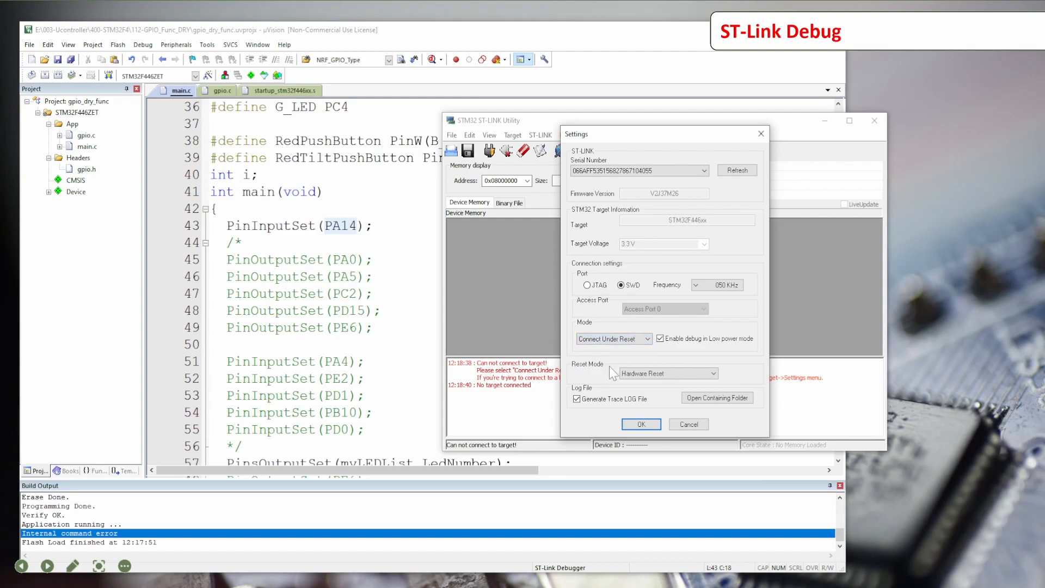
{"action": "left_click", "coordinate": [658, 428]}
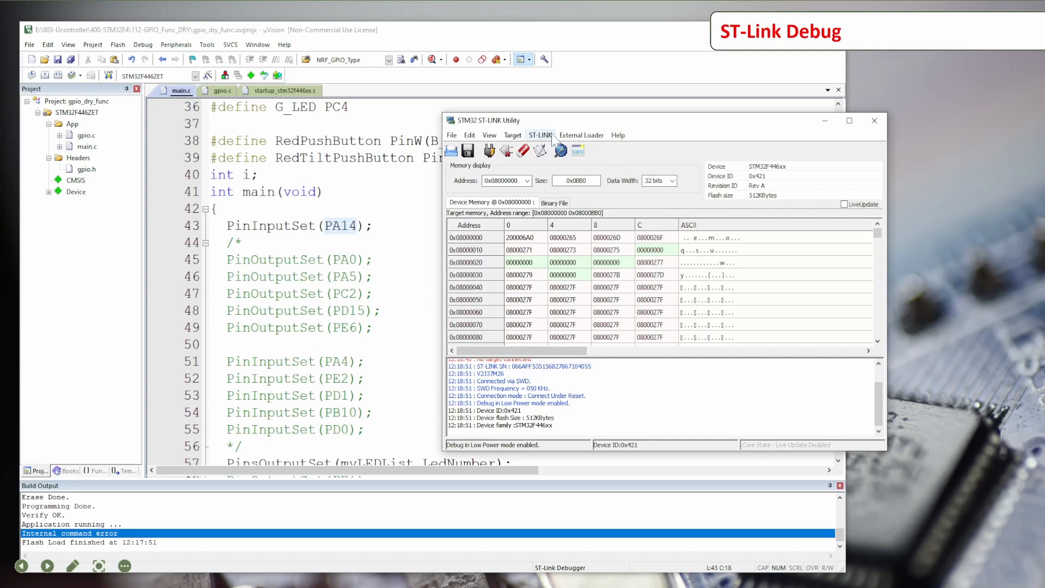
Perform a full chip erase of the target's flash memory, and minimize STM32 ST-LINK Utility
{"action": "left_click", "coordinate": [526, 156]}
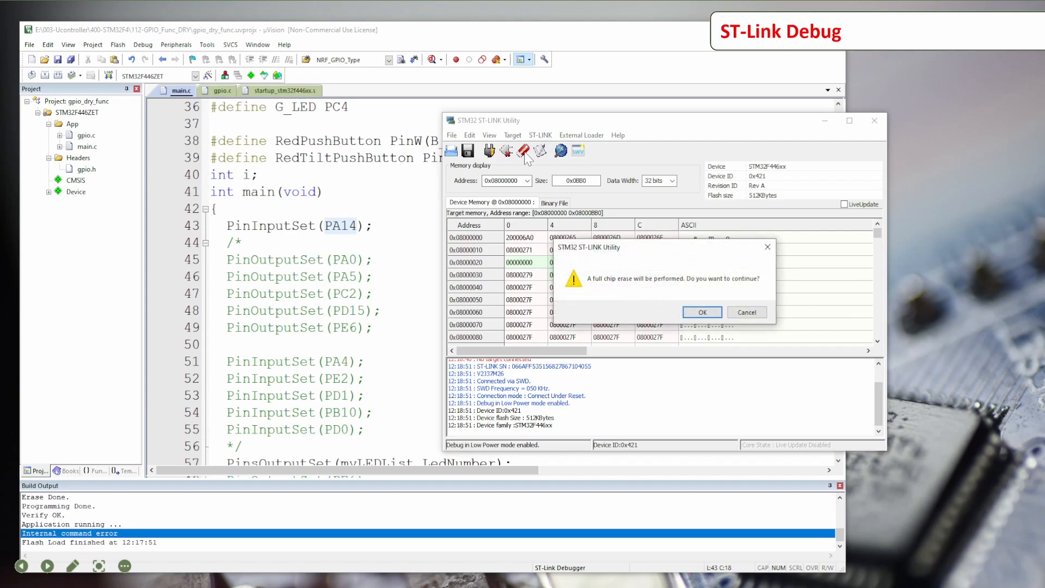
{"action": "left_click", "coordinate": [700, 313]}
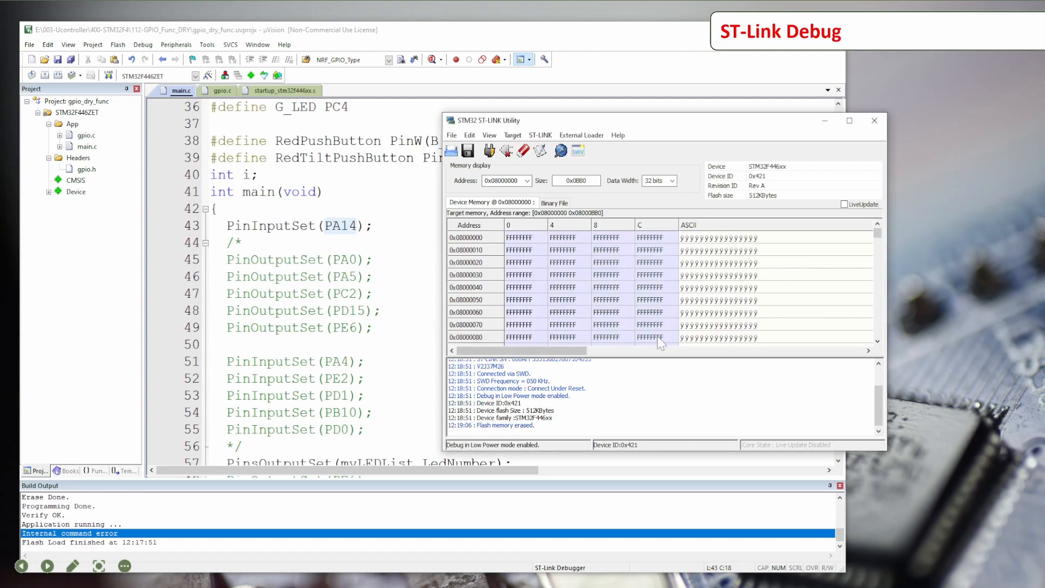
{"action": "left_click", "coordinate": [825, 120]}
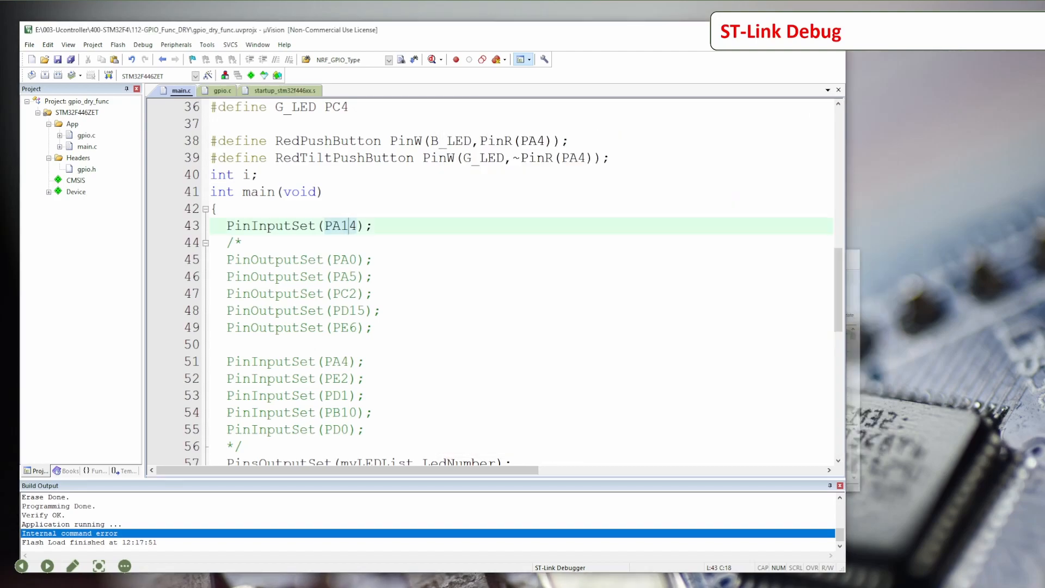
Check whether the ST-Link Debugger's driver settings detect the SW device after the chip erase, and dismiss the driver setup
{"action": "left_click", "coordinate": [208, 76]}
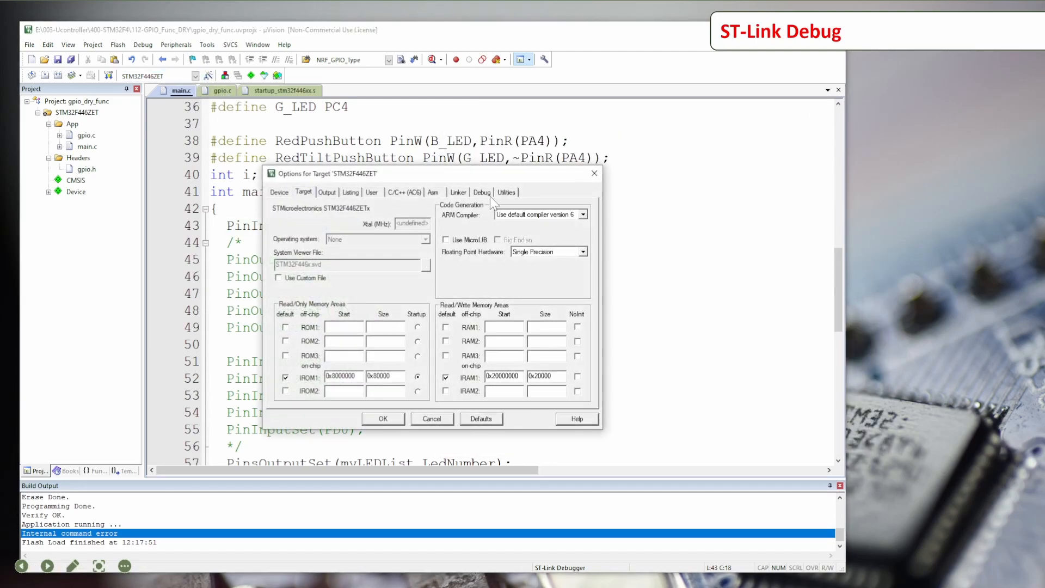
{"action": "left_click", "coordinate": [486, 192]}
{"action": "left_click", "coordinate": [581, 215]}
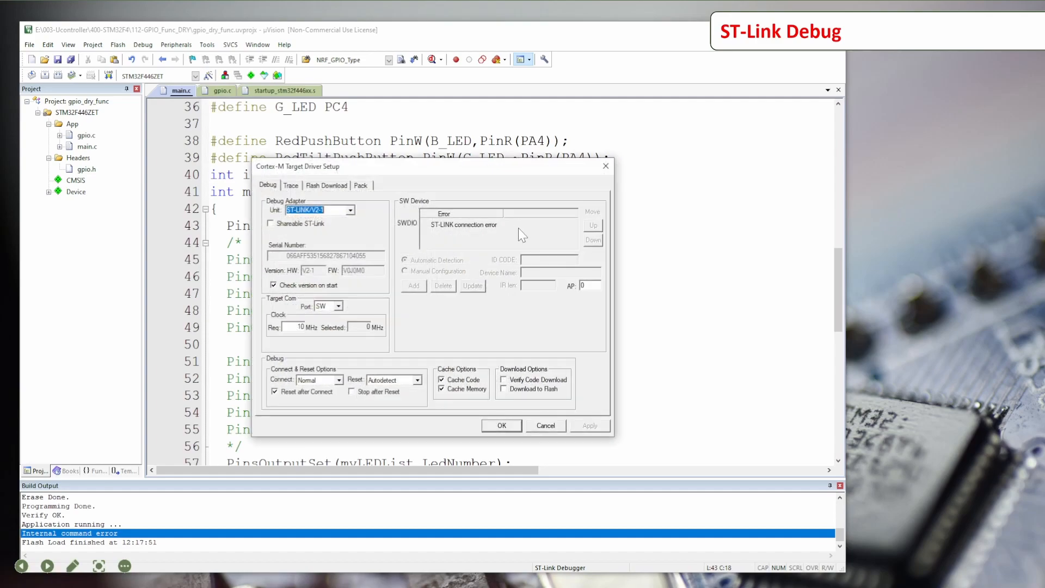
{"action": "left_click", "coordinate": [547, 425]}
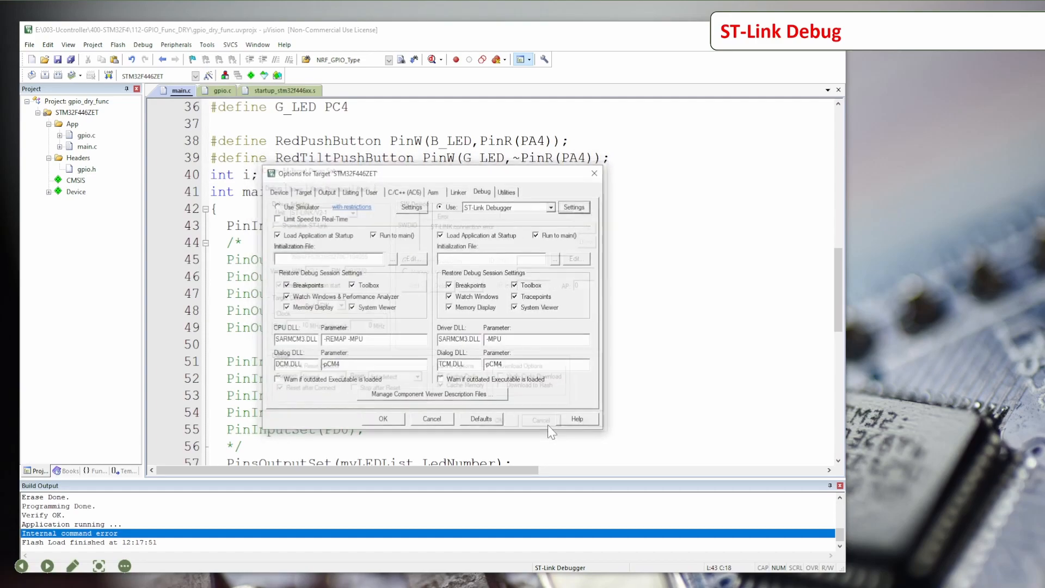
Switch to STM32 ST-LINK Utility, disconnect it from the target, and close the utility
{"action": "key", "text": "alt+Tab"}
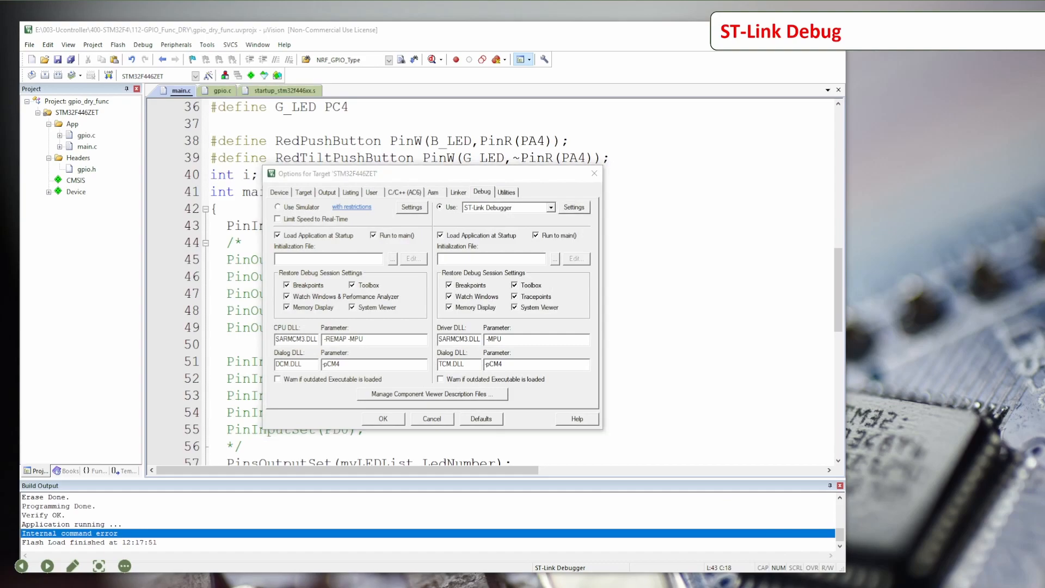
{"action": "left_click", "coordinate": [538, 151]}
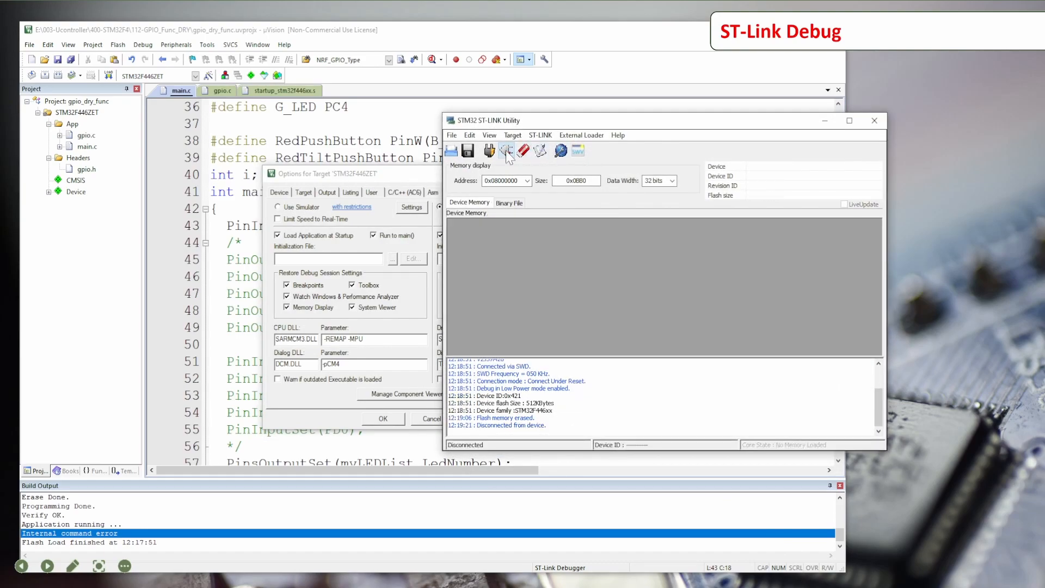
{"action": "left_click", "coordinate": [875, 121]}
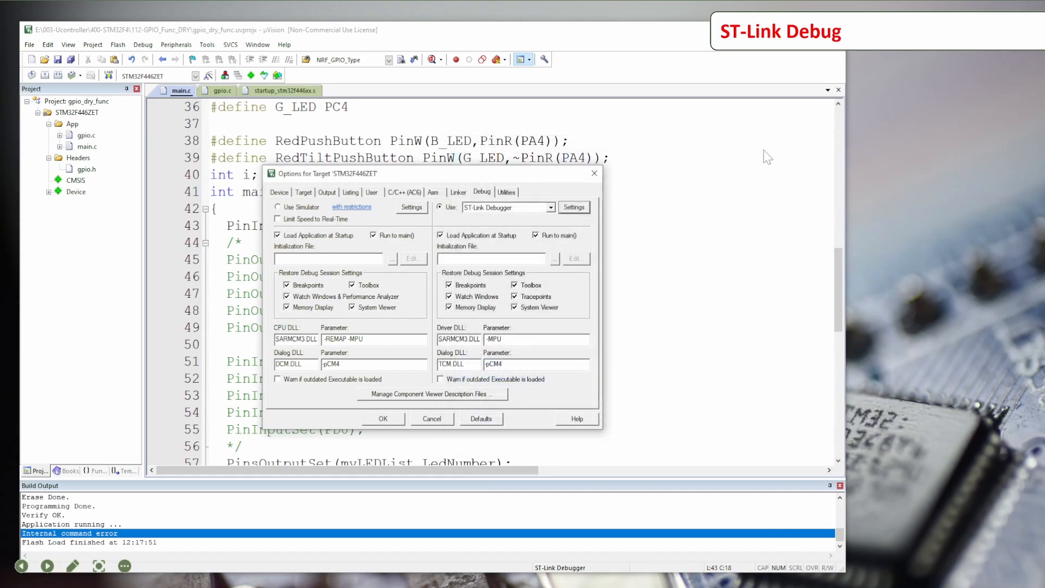
Reopen the target options, verify the SW device detection in the ST-Link Debugger's driver setup, and close both dialogs
{"action": "left_click", "coordinate": [594, 173]}
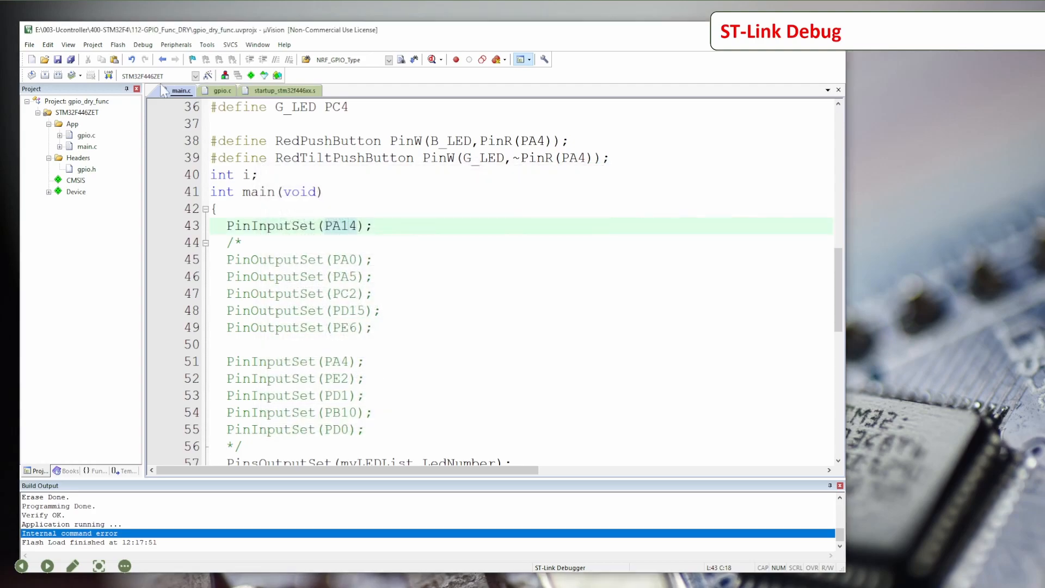
{"action": "left_click", "coordinate": [209, 75]}
{"action": "left_click", "coordinate": [483, 192]}
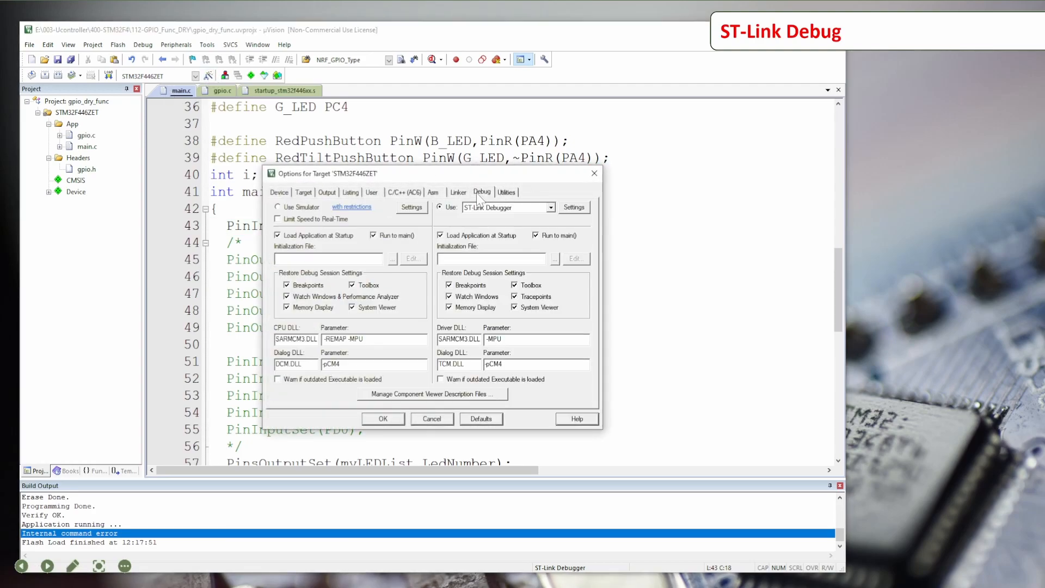
{"action": "left_click", "coordinate": [573, 210]}
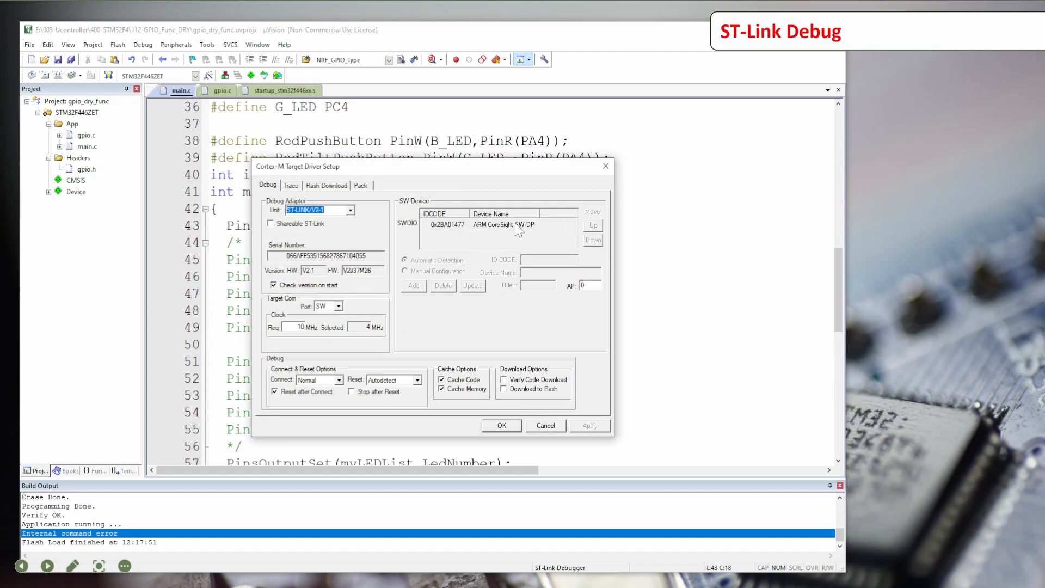
{"action": "left_click", "coordinate": [606, 167]}
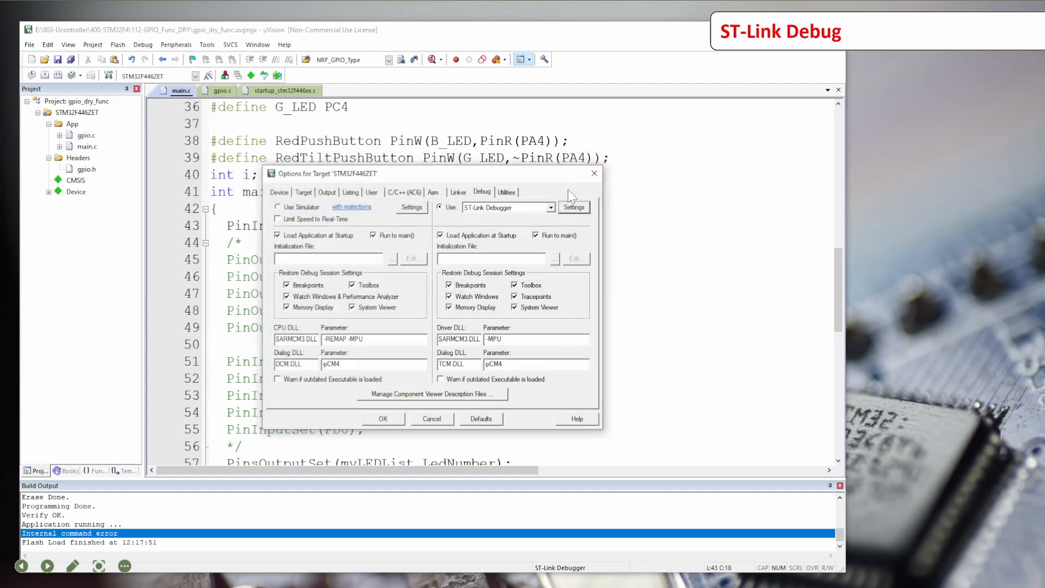
{"action": "left_click", "coordinate": [601, 178]}
{"action": "scroll", "coordinate": [490, 283], "scroll_direction": "up", "scroll_amount": 2}
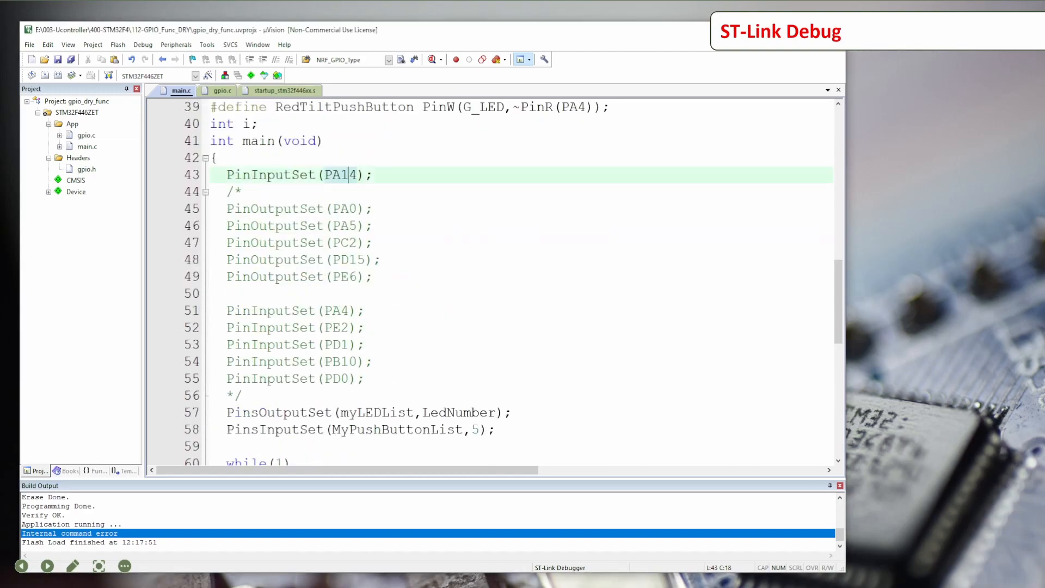
{"action": "scroll", "coordinate": [490, 283], "scroll_direction": "down", "scroll_amount": 1}
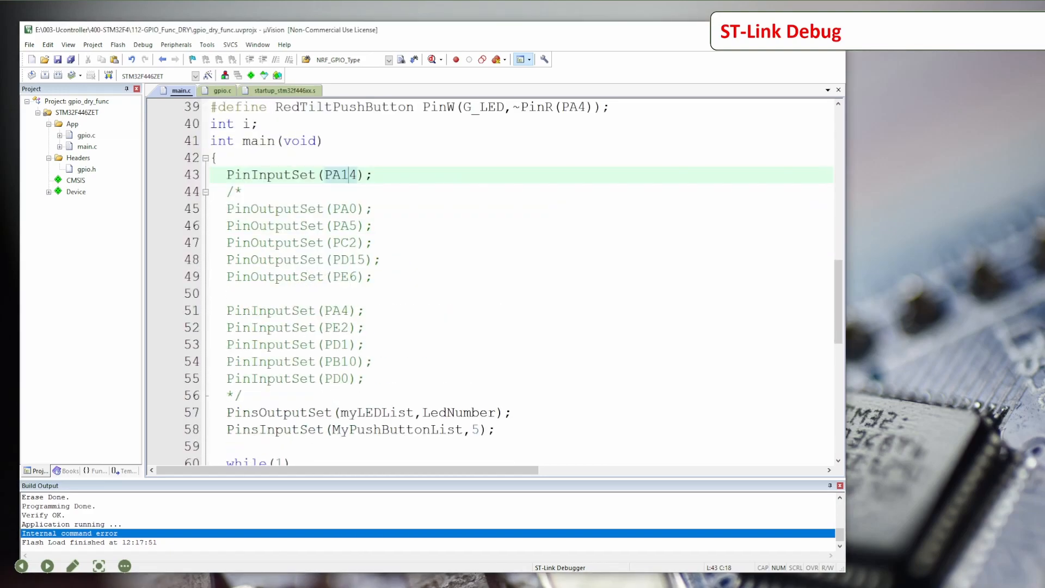